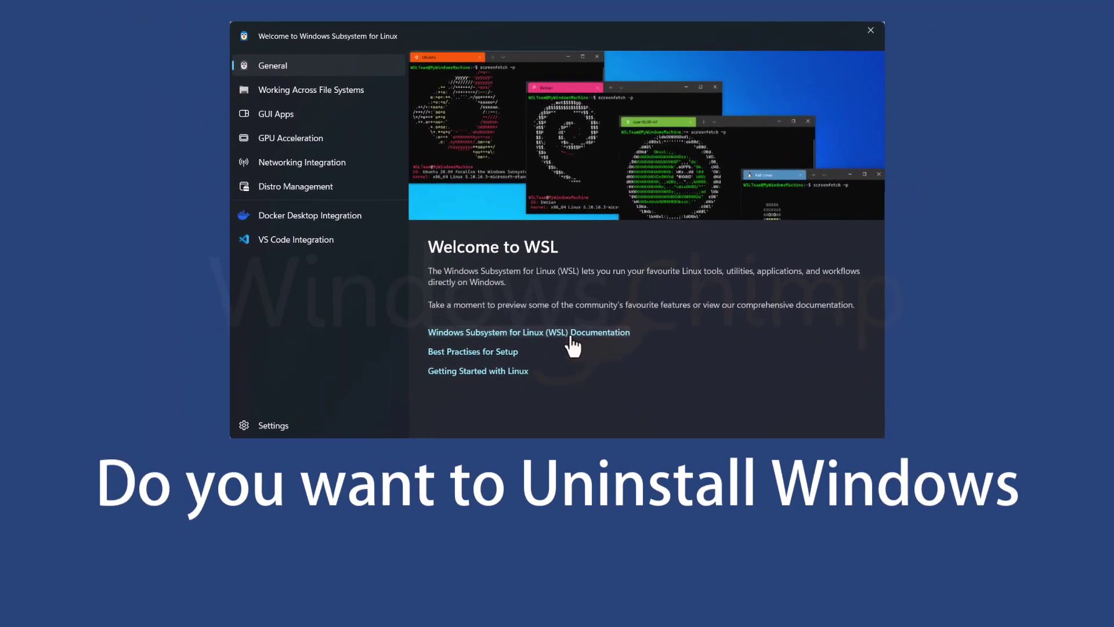
# Browse the WSL welcome pages from File Systems to Distro Management, then return to the overview.
pyautogui.click(287, 97)
pyautogui.click(284, 114)
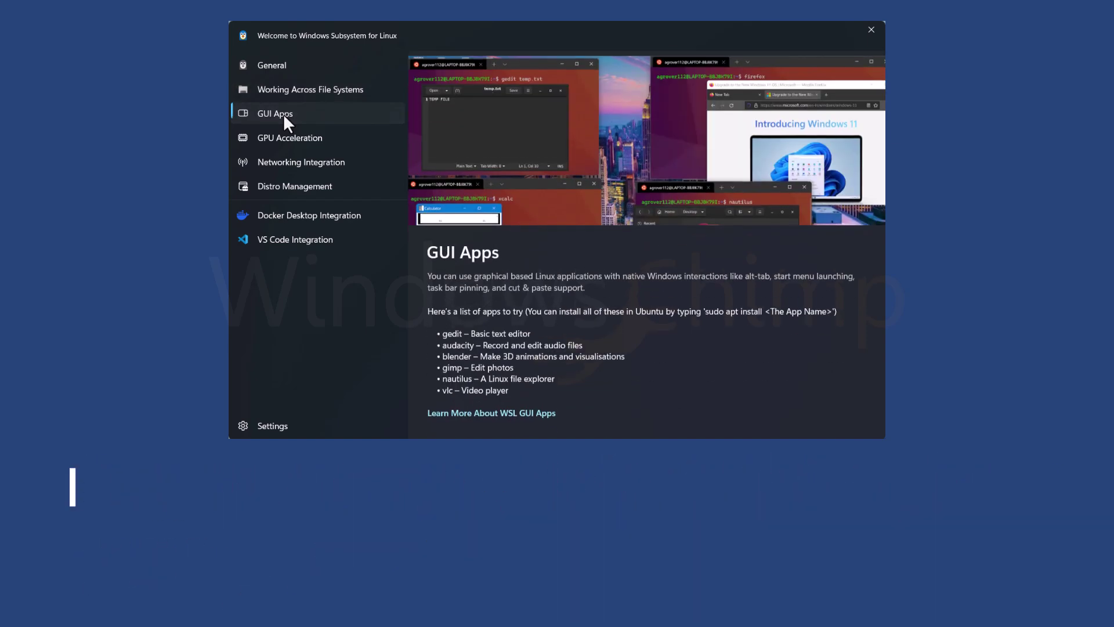
pyautogui.click(290, 140)
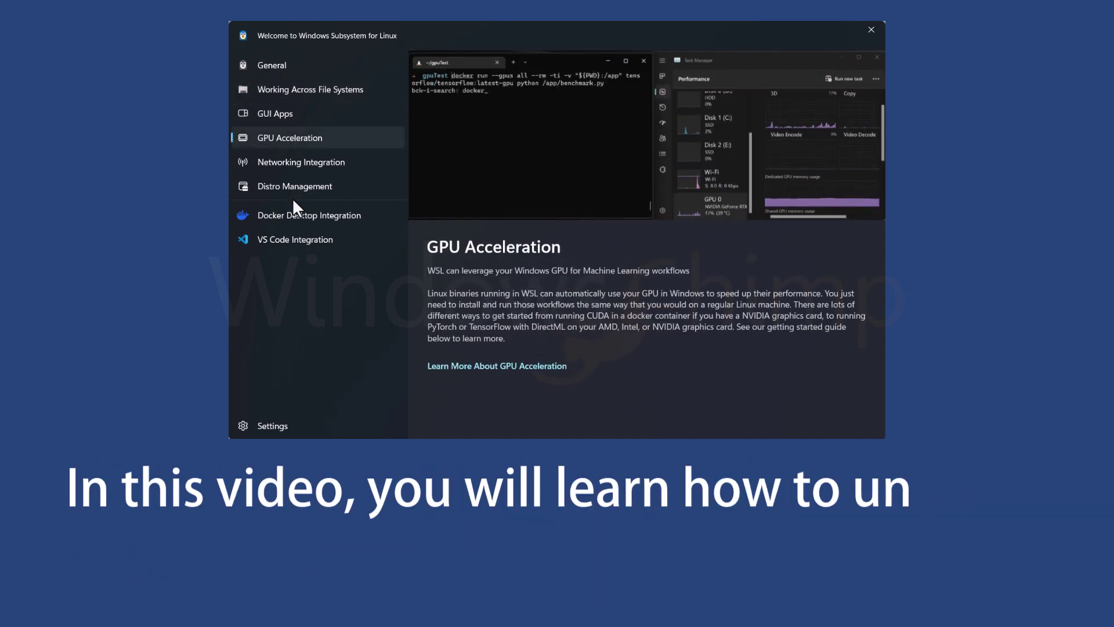
pyautogui.click(290, 163)
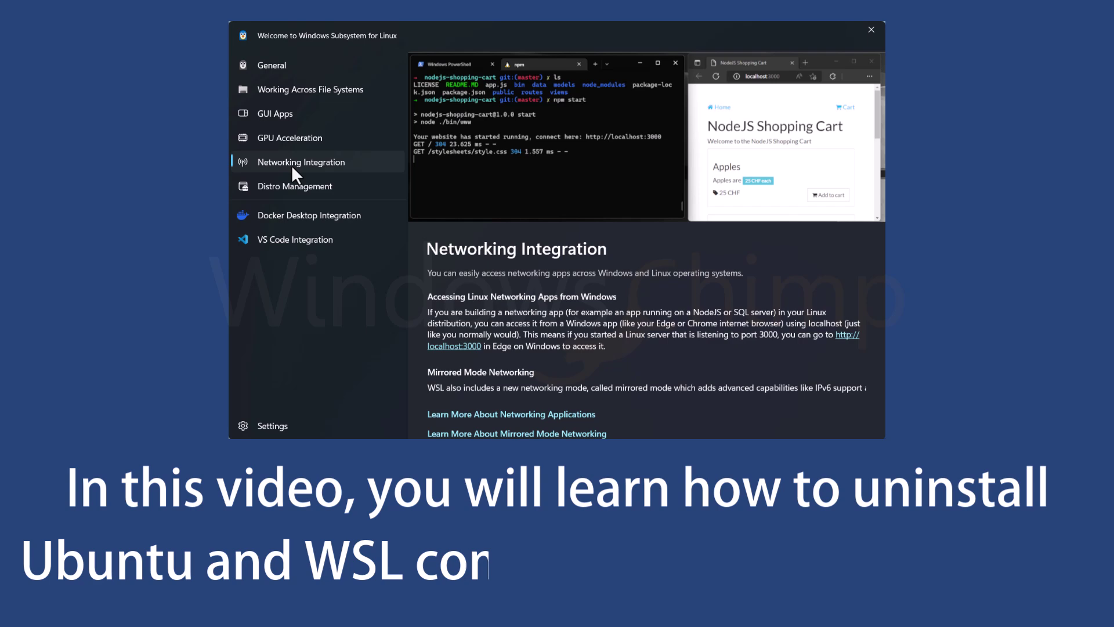
pyautogui.click(291, 186)
pyautogui.scroll(-2, 591, 329)
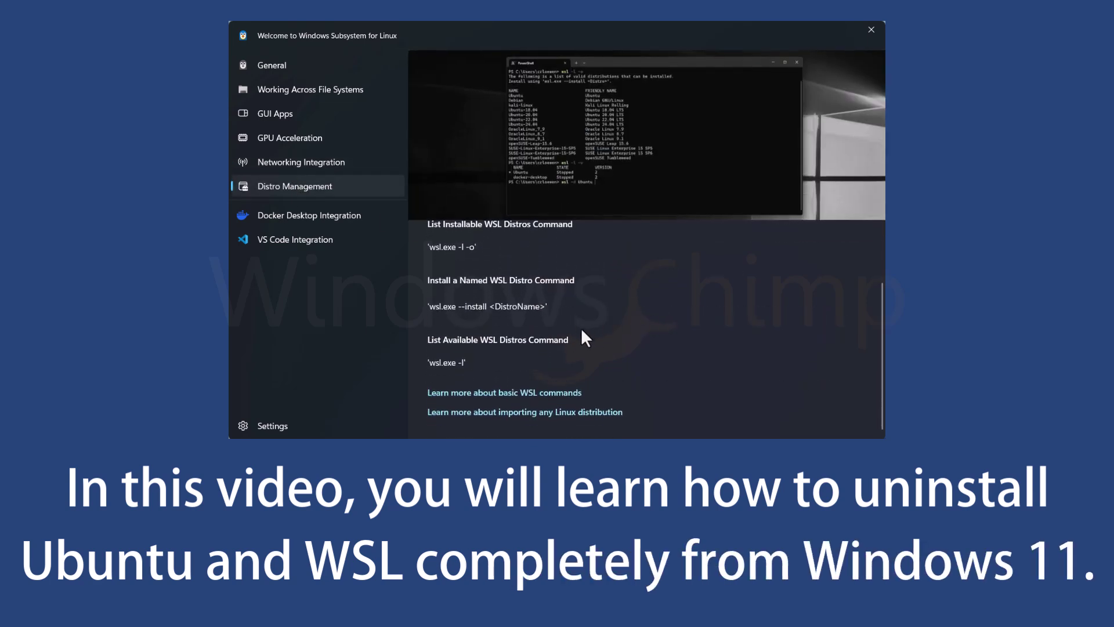
pyautogui.scroll(2, 583, 334)
pyautogui.click(274, 65)
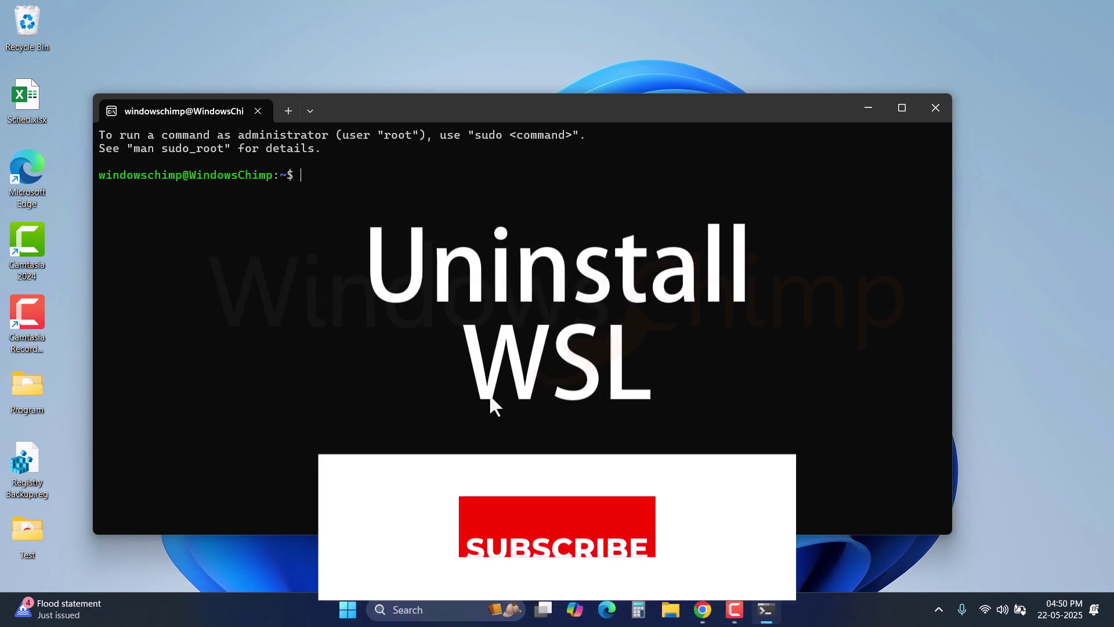
# Move the terminal window higher and run ls, cd, dir and list at the Ubuntu prompt.
pyautogui.moveTo(507, 109); pyautogui.dragTo(559, 85)
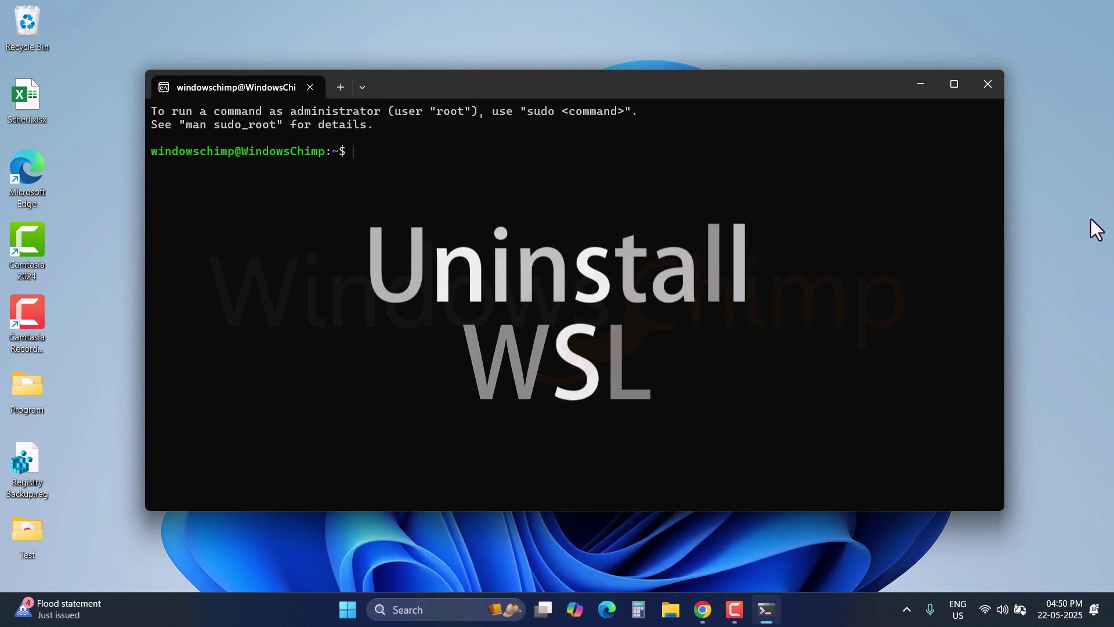
pyautogui.write('ls')
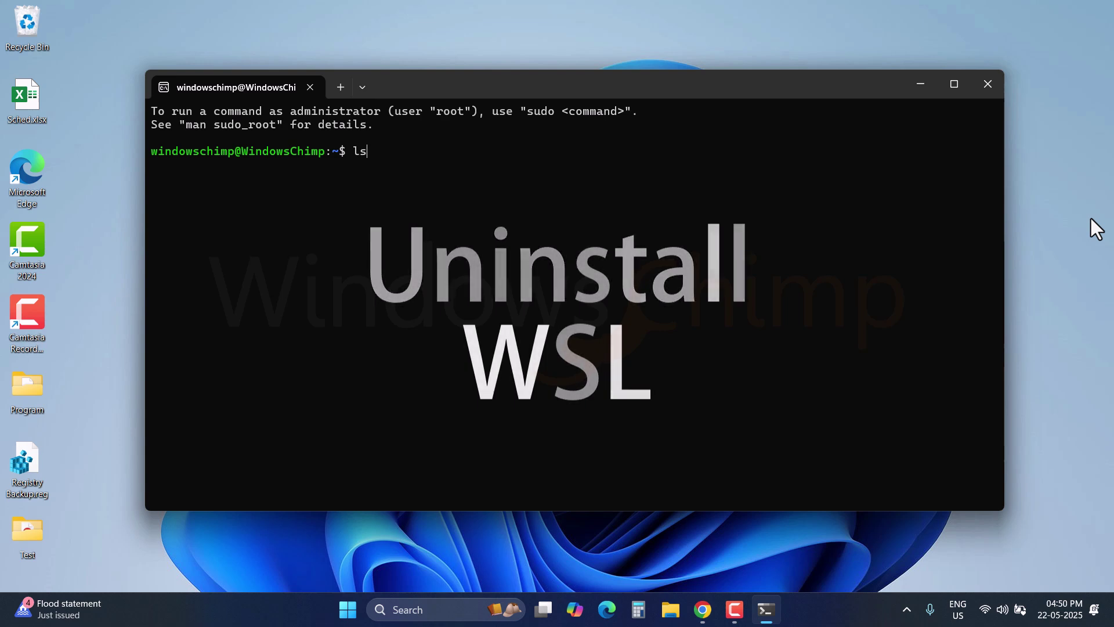
pyautogui.press('Return')
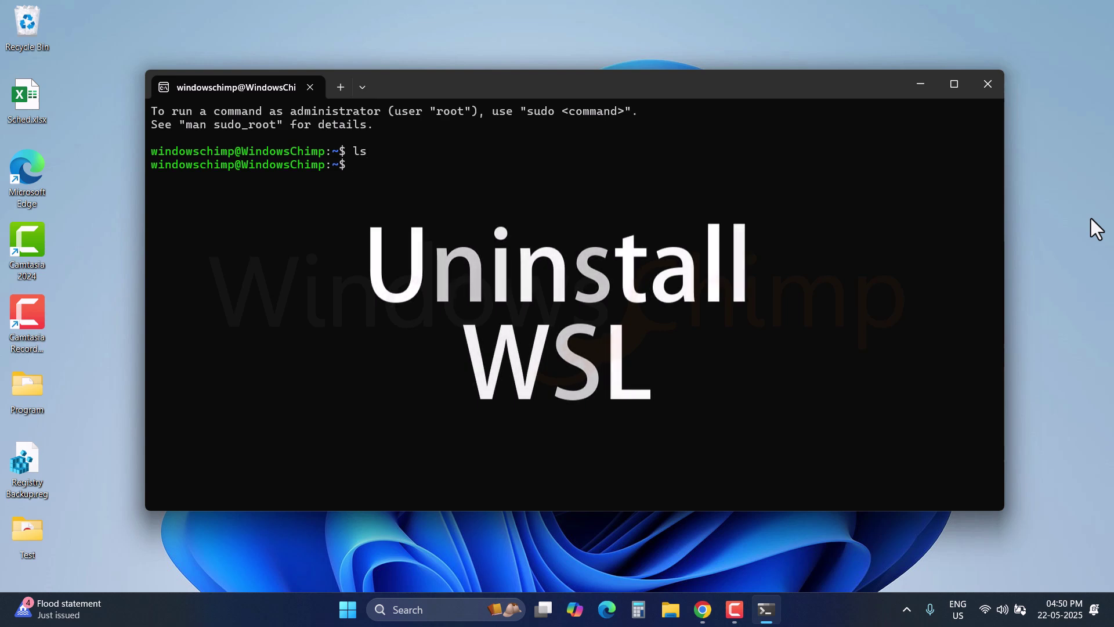
pyautogui.write('cd')
pyautogui.press('Return')
pyautogui.write('dir')
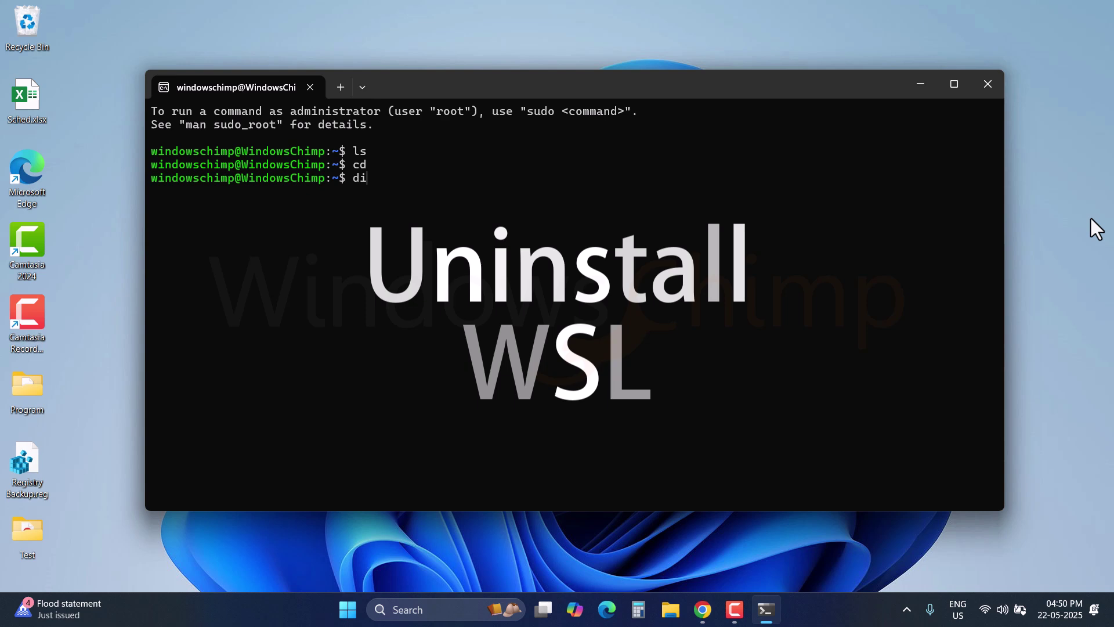
pyautogui.press('Return')
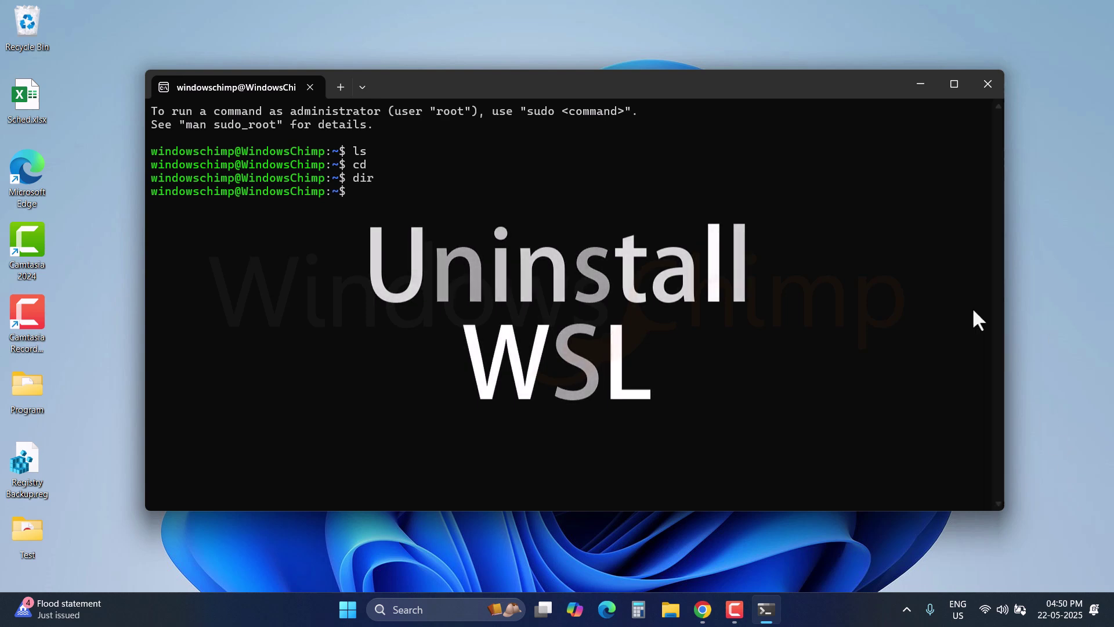
pyautogui.click(560, 99)
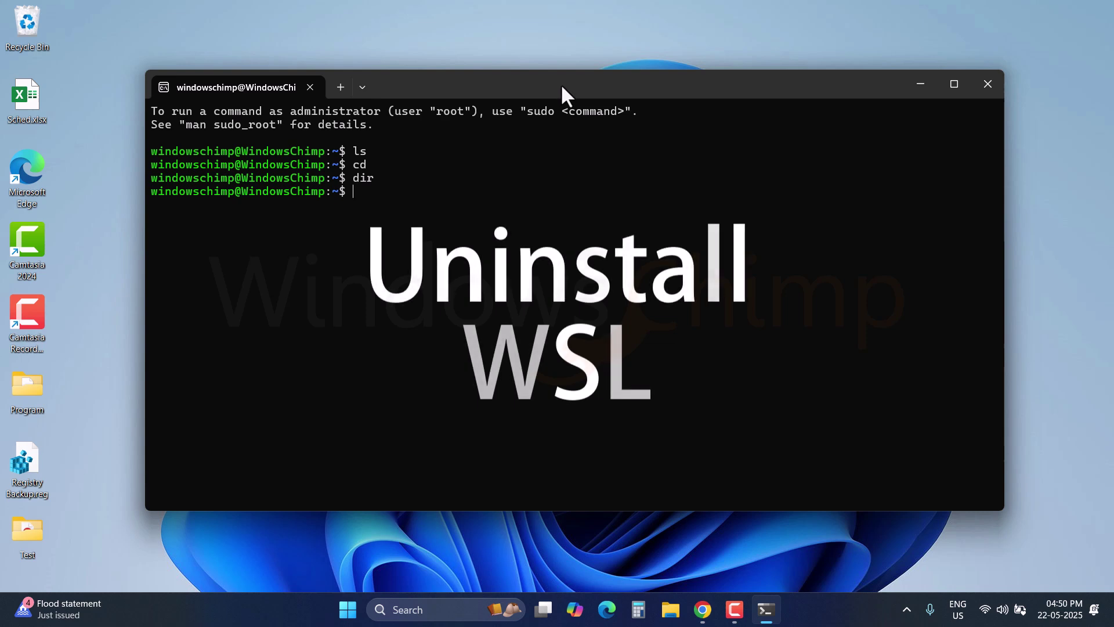
pyautogui.write('list')
pyautogui.press('Return')
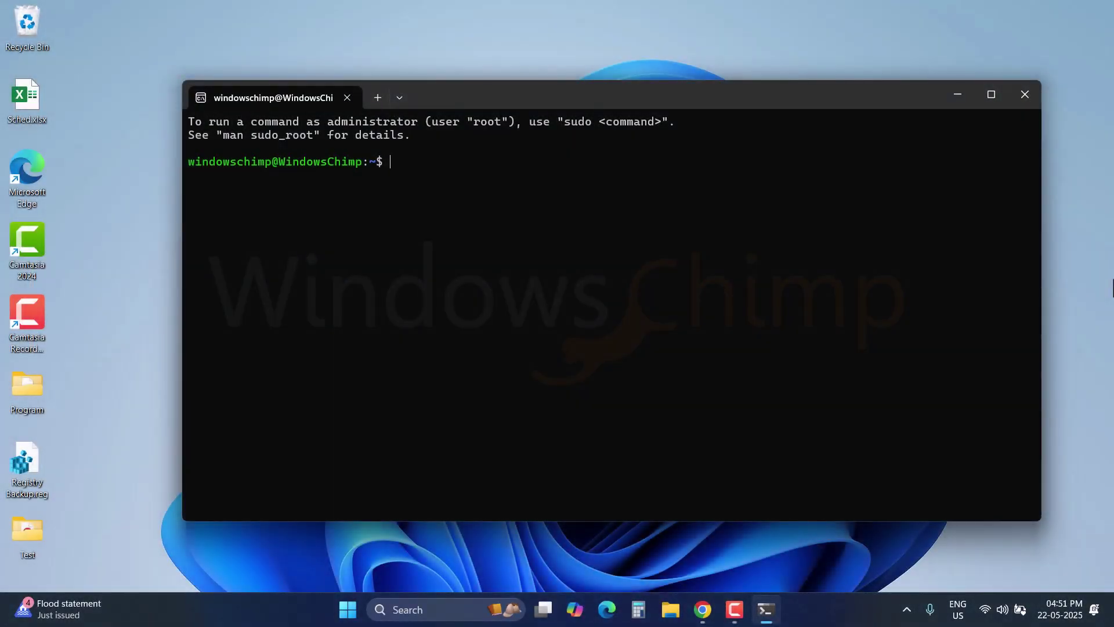
# Close the Ubuntu terminal and search Settings' Installed apps for 'ubun'.
pyautogui.click(1021, 99)
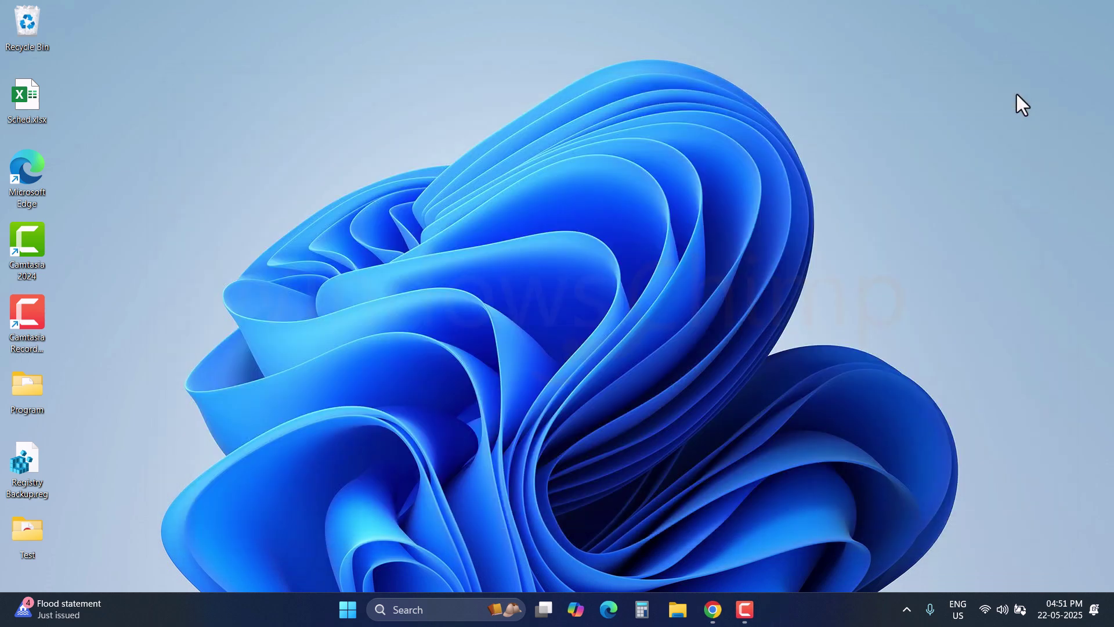
pyautogui.click(365, 609)
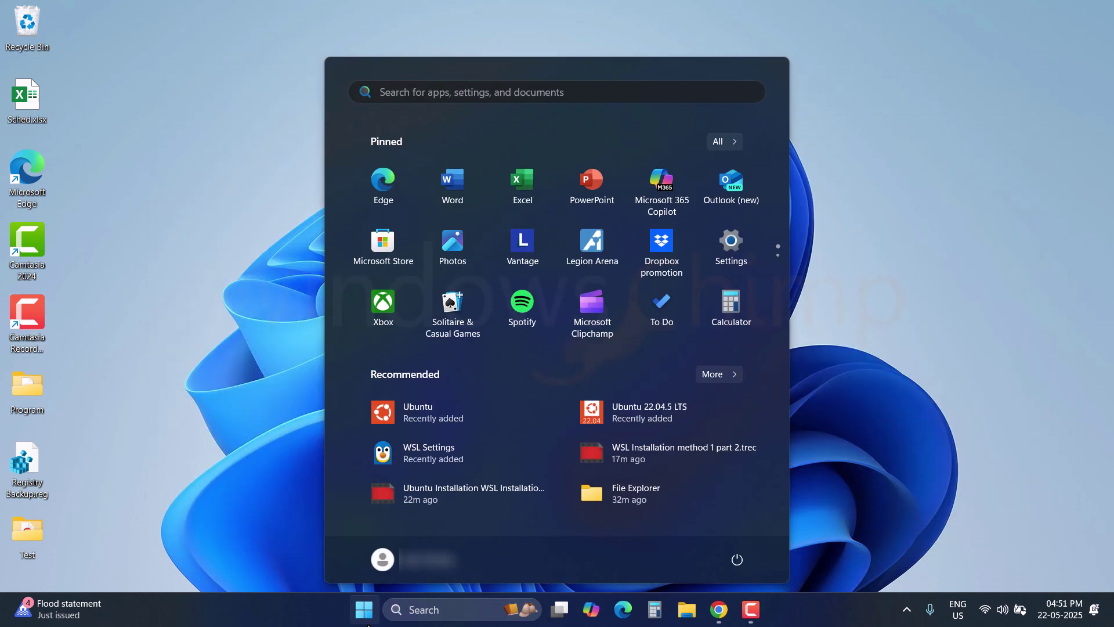
pyautogui.click(721, 252)
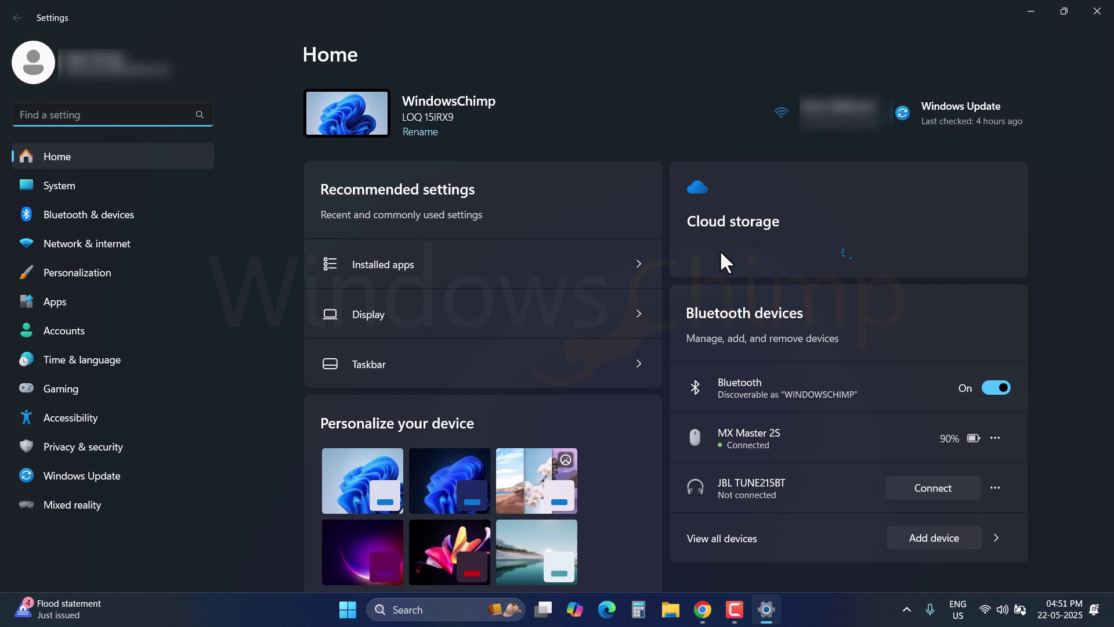
pyautogui.click(66, 305)
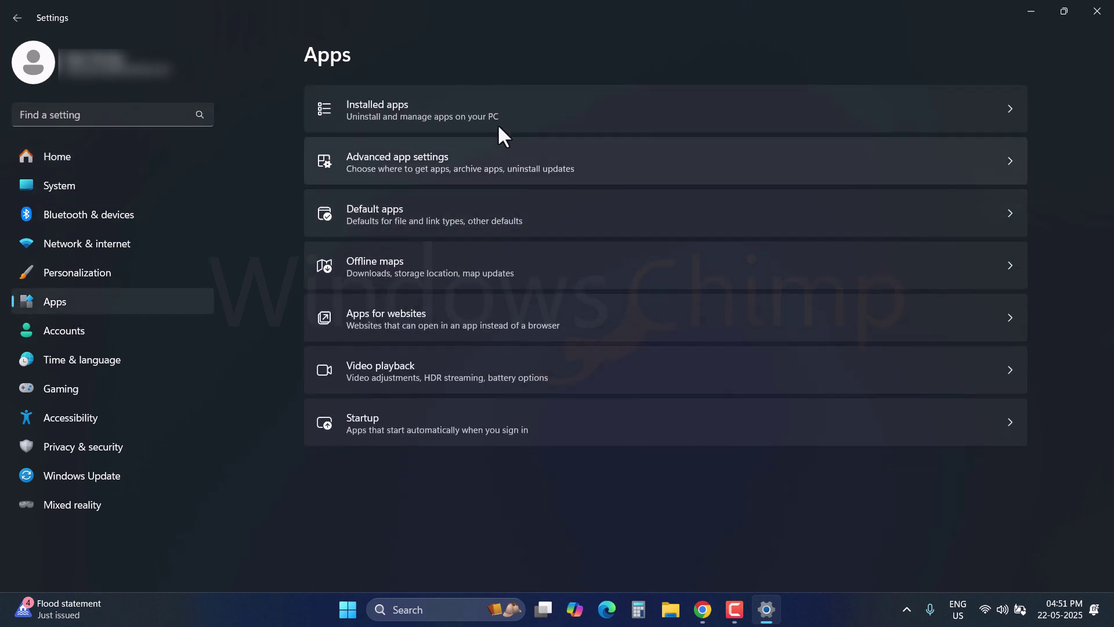
pyautogui.click(492, 105)
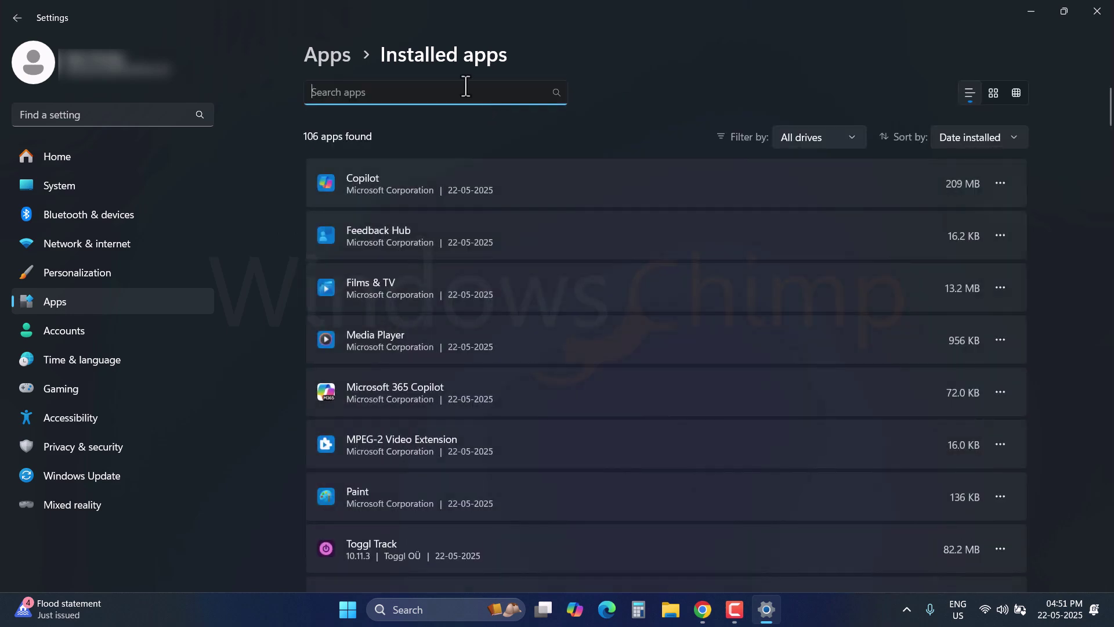
pyautogui.write('u')
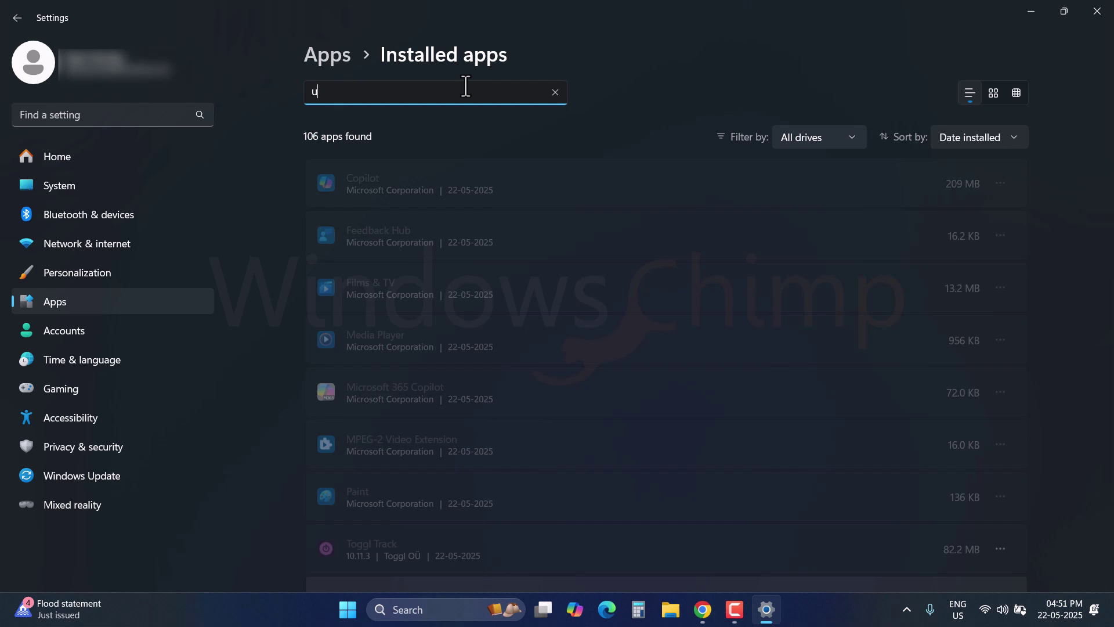
pyautogui.write('bun')
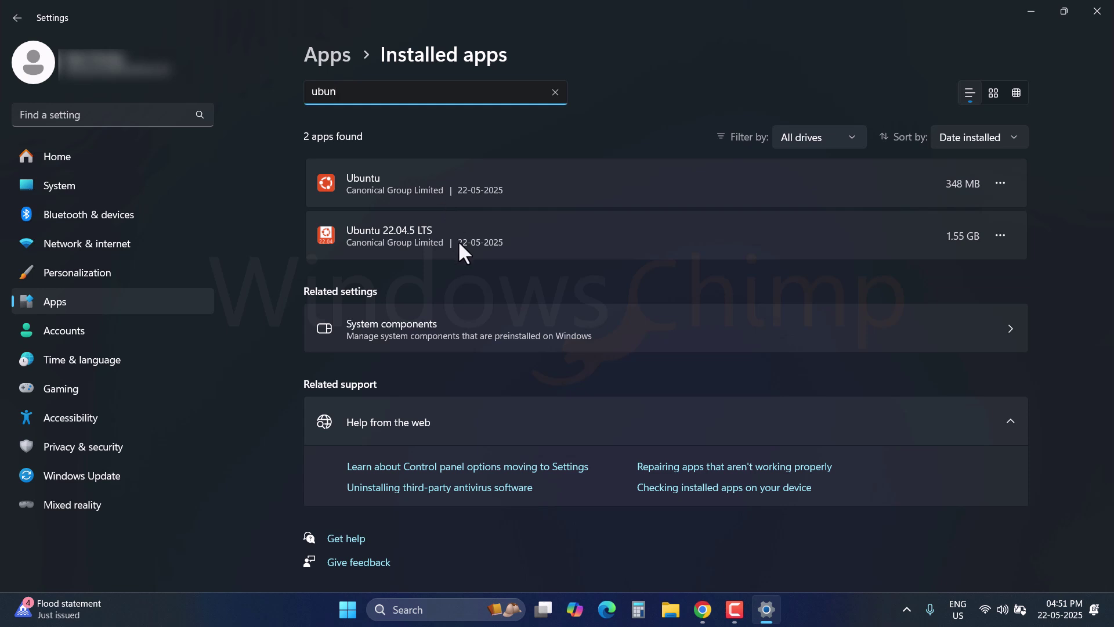
# Uninstall Ubuntu and Ubuntu 22.04.5 LTS, confirming each removal.
pyautogui.click(999, 183)
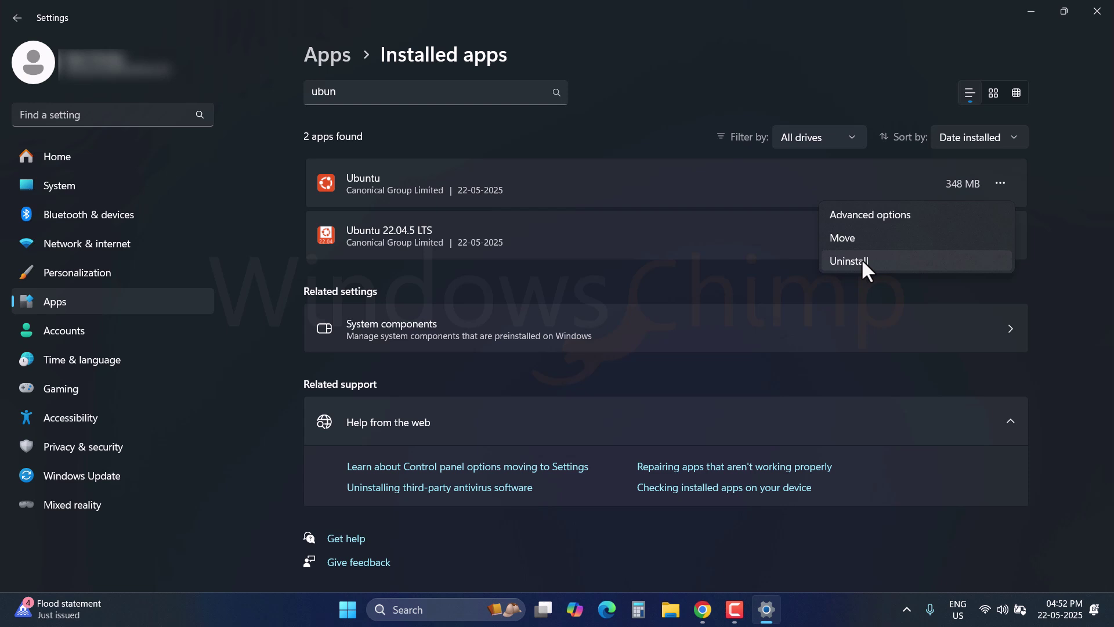
pyautogui.click(861, 260)
pyautogui.click(972, 262)
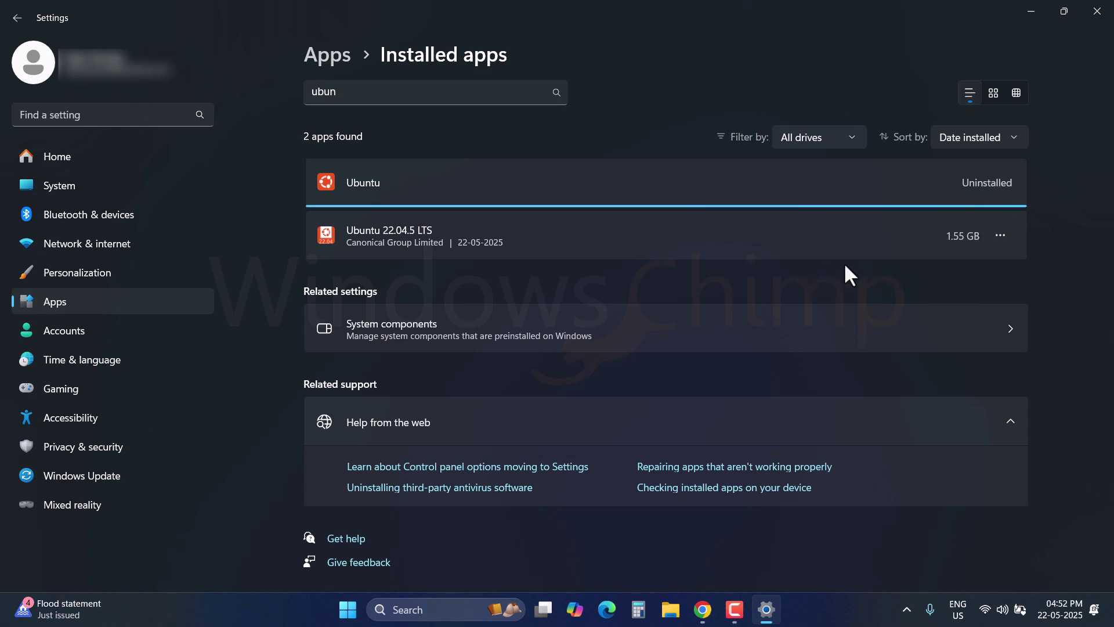
pyautogui.click(1000, 181)
pyautogui.click(884, 263)
pyautogui.click(972, 262)
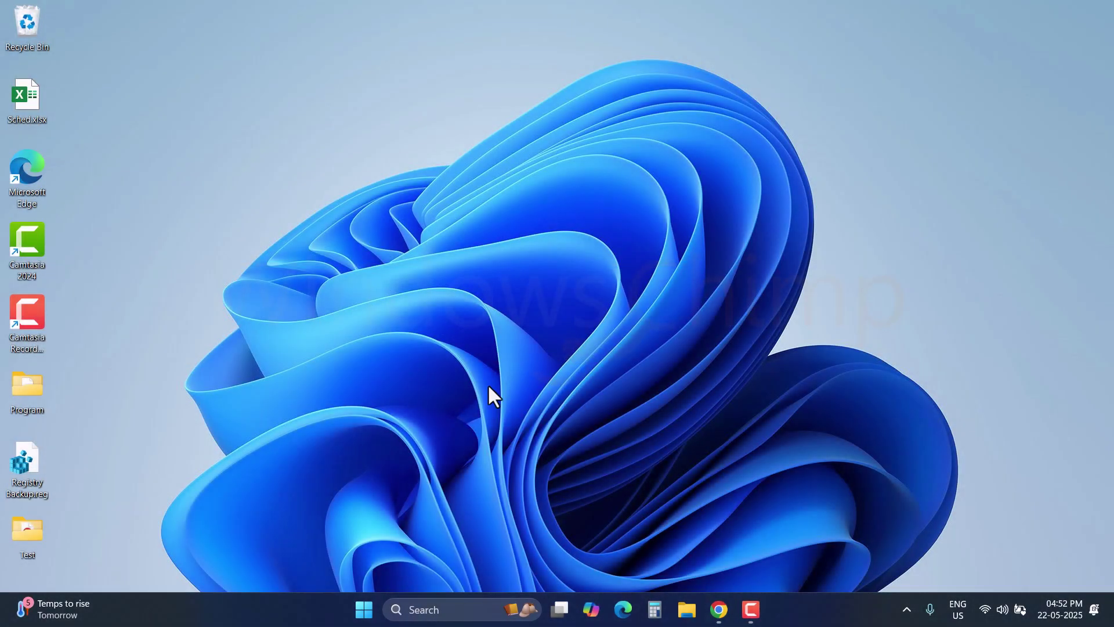
# Review the Windows Subsystem for Linux advanced options under System components, then close Settings with Alt+F4.
pyautogui.click(365, 610)
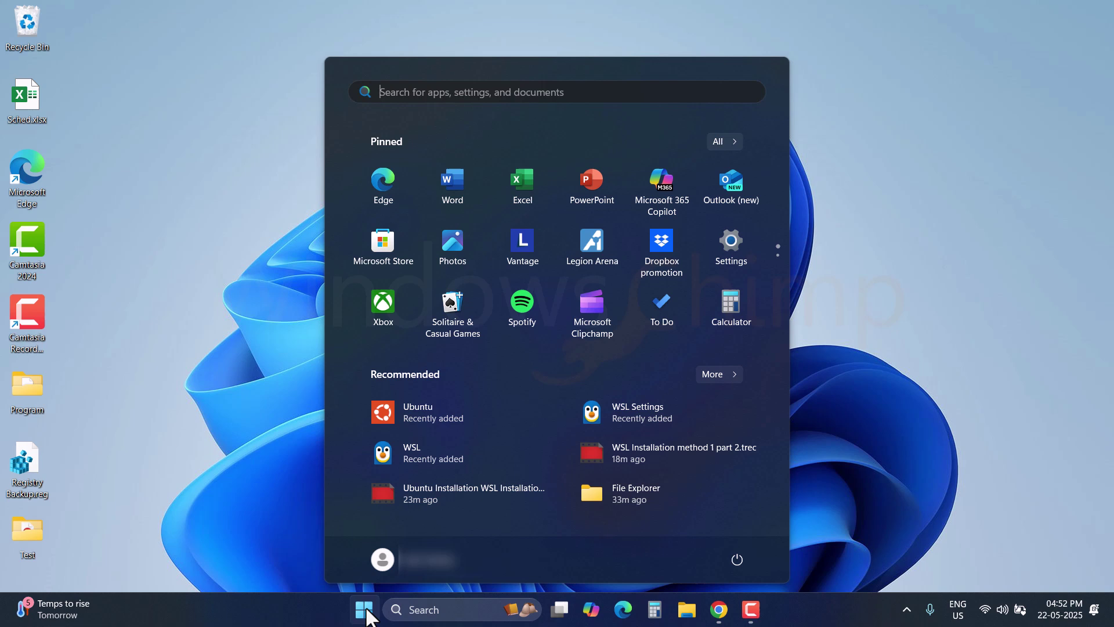
pyautogui.click(739, 253)
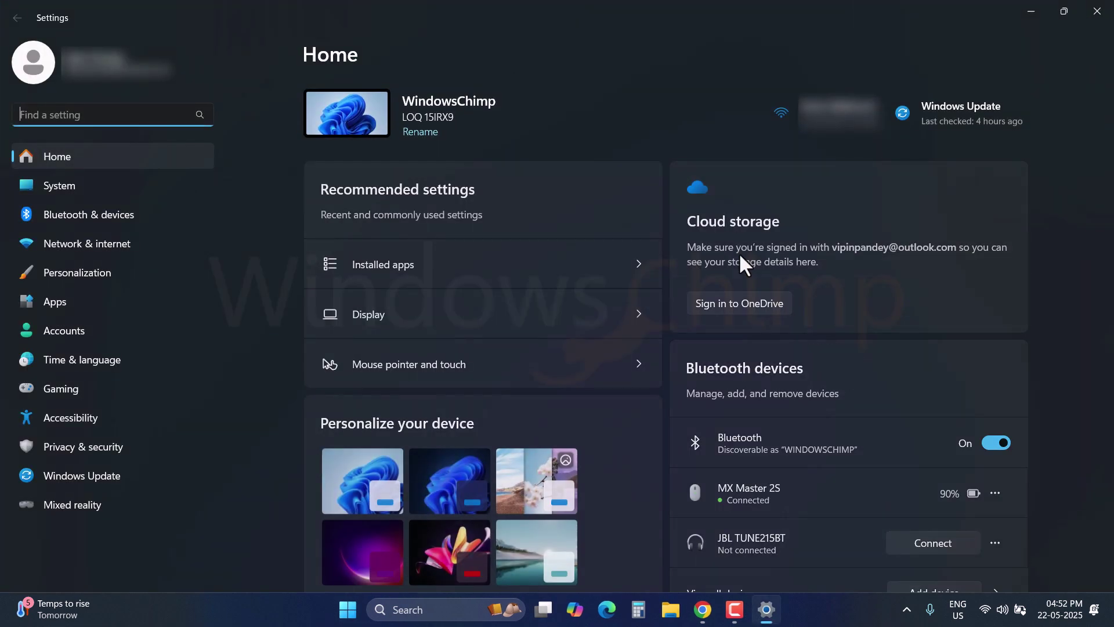
pyautogui.click(69, 187)
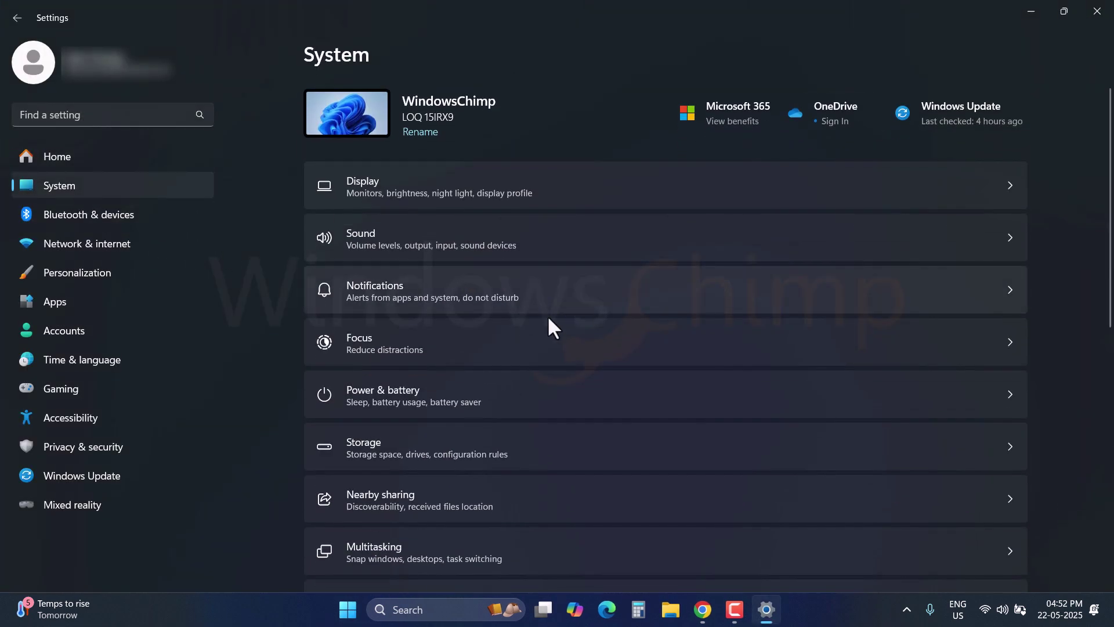
pyautogui.scroll(-7, 558, 332)
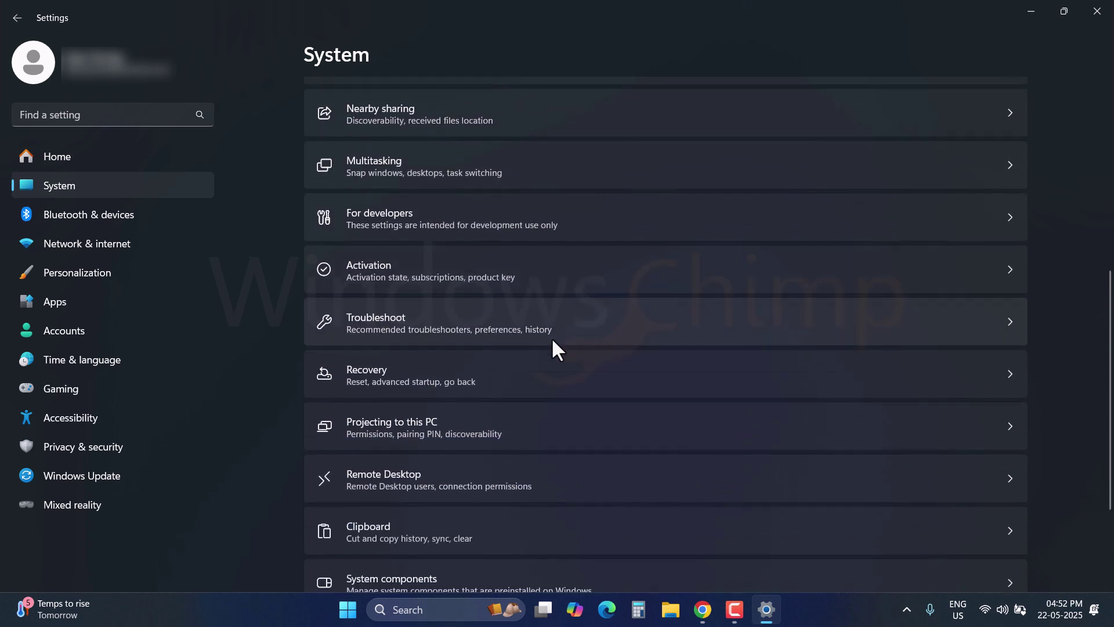
pyautogui.scroll(-3, 478, 412)
pyautogui.click(435, 446)
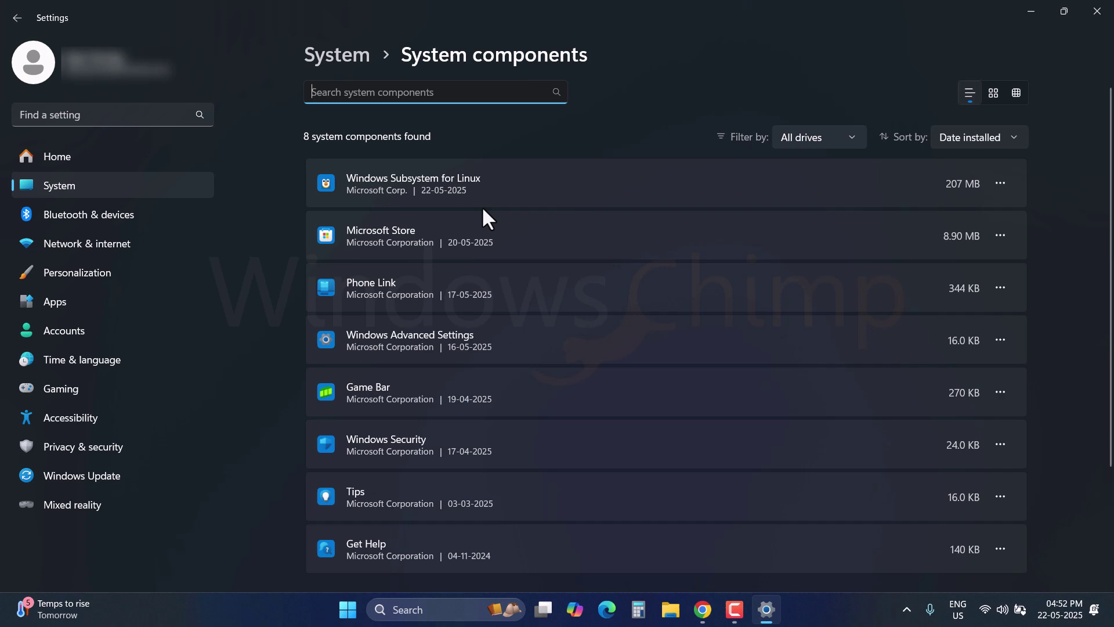
pyautogui.click(999, 184)
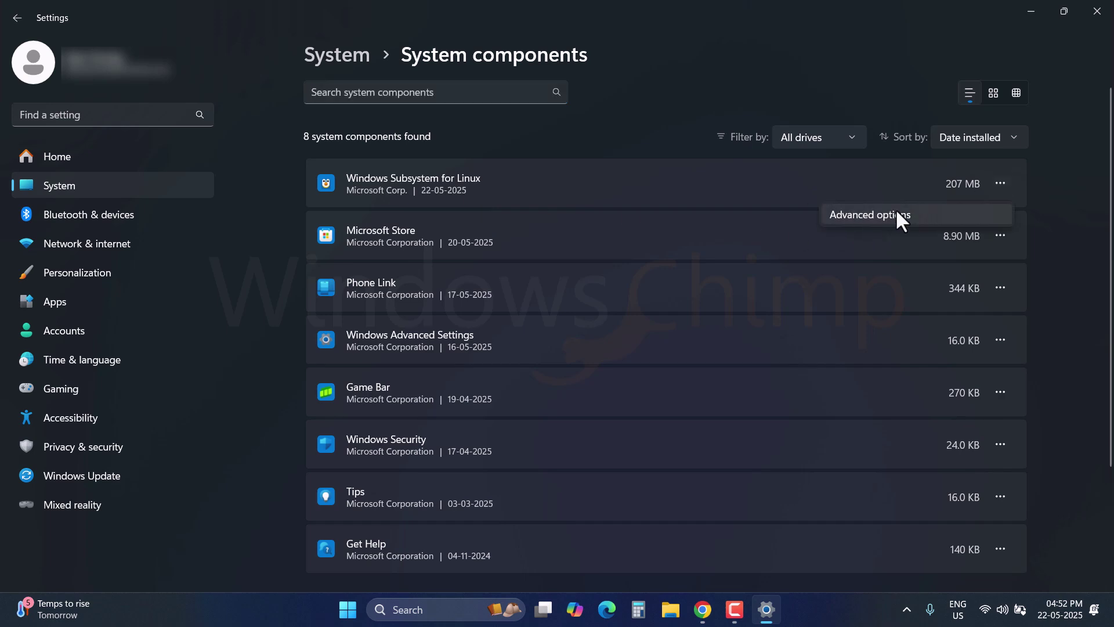
pyautogui.scroll(-8, 625, 350)
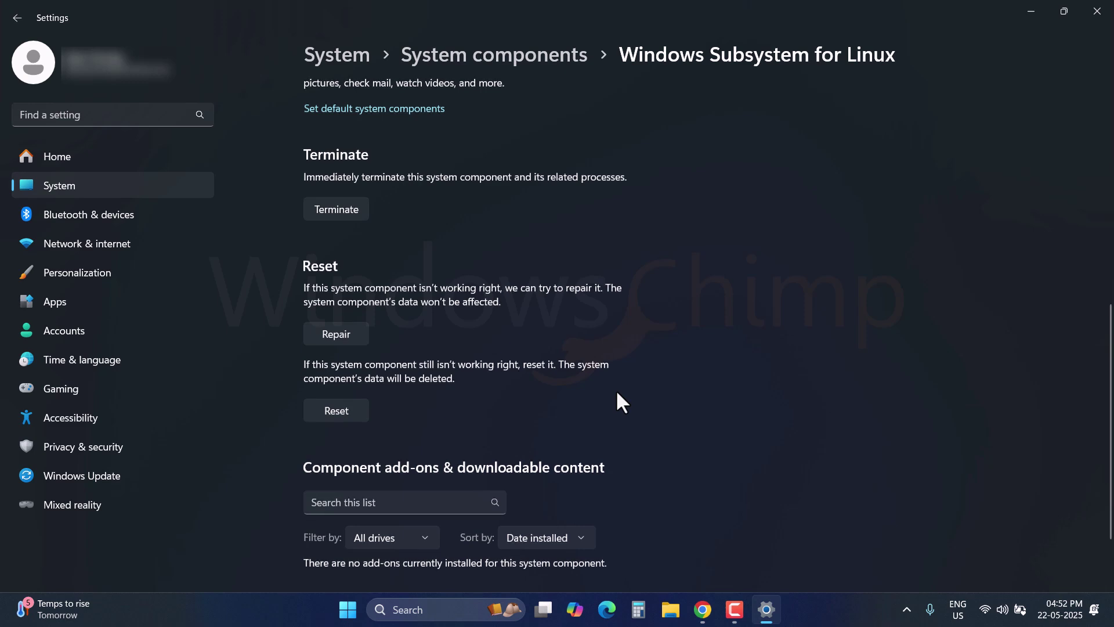
pyautogui.scroll(7, 617, 393)
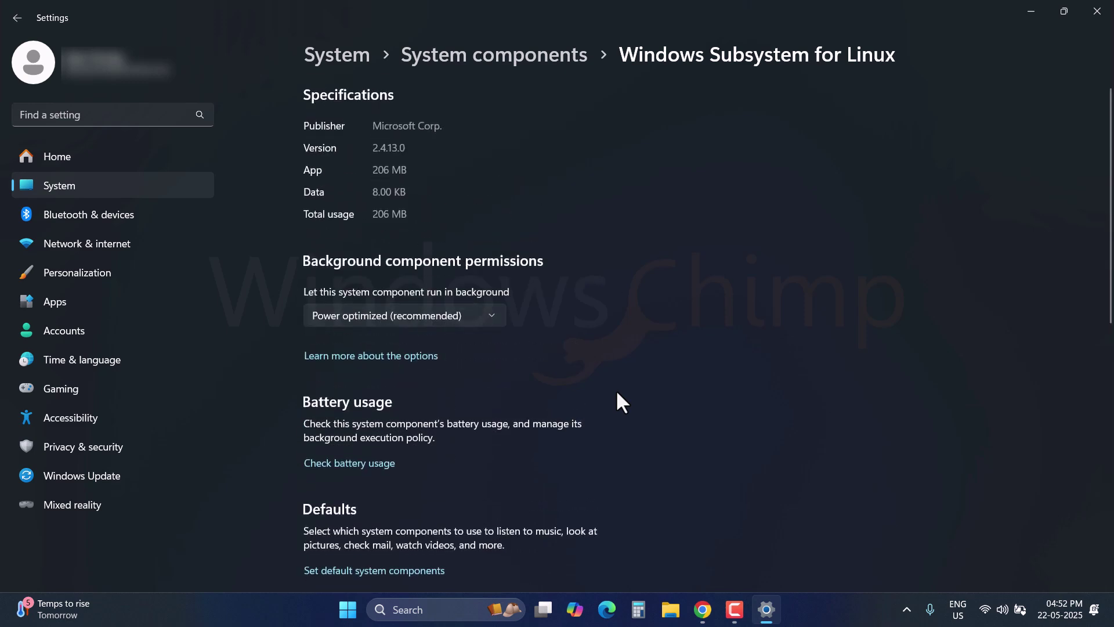
pyautogui.click(473, 55)
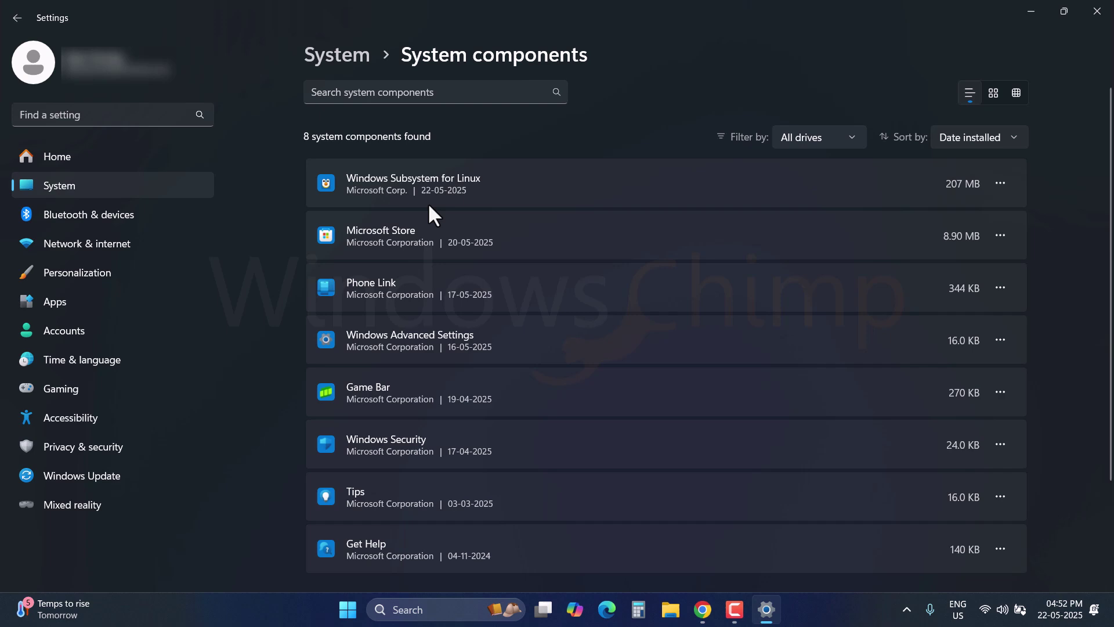
pyautogui.hotkey('alt', 'F4')
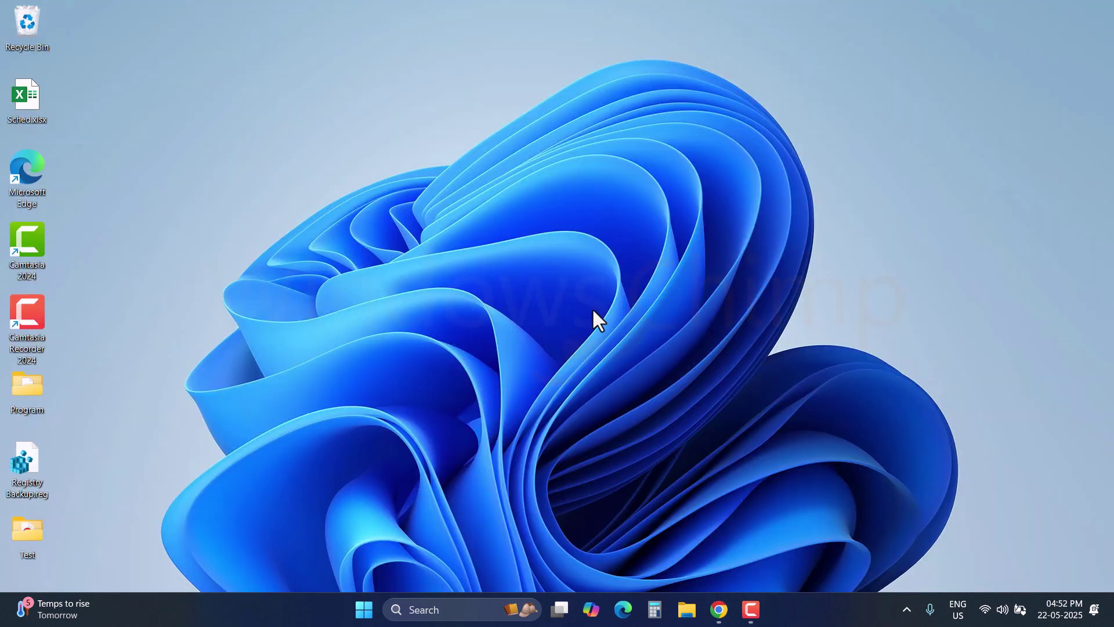
# In an admin Terminal, run Get-AppxPackage MicrosoftCorporationII.WindowsSubsystemForLinux | Remove-AppxPackage.
pyautogui.rightClick(368, 614)
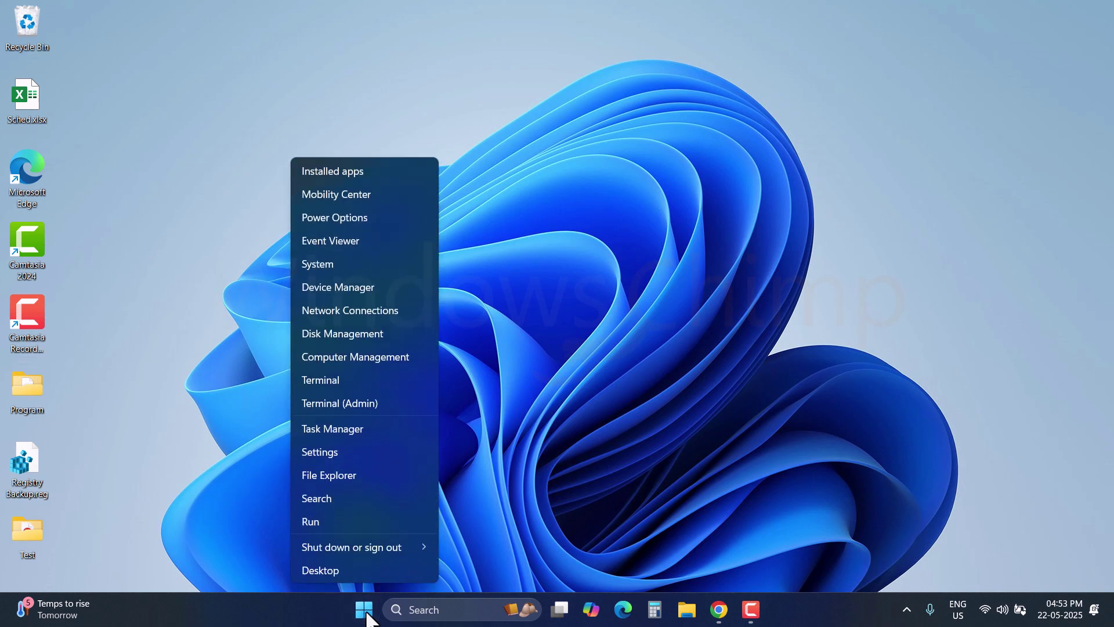
pyautogui.click(362, 402)
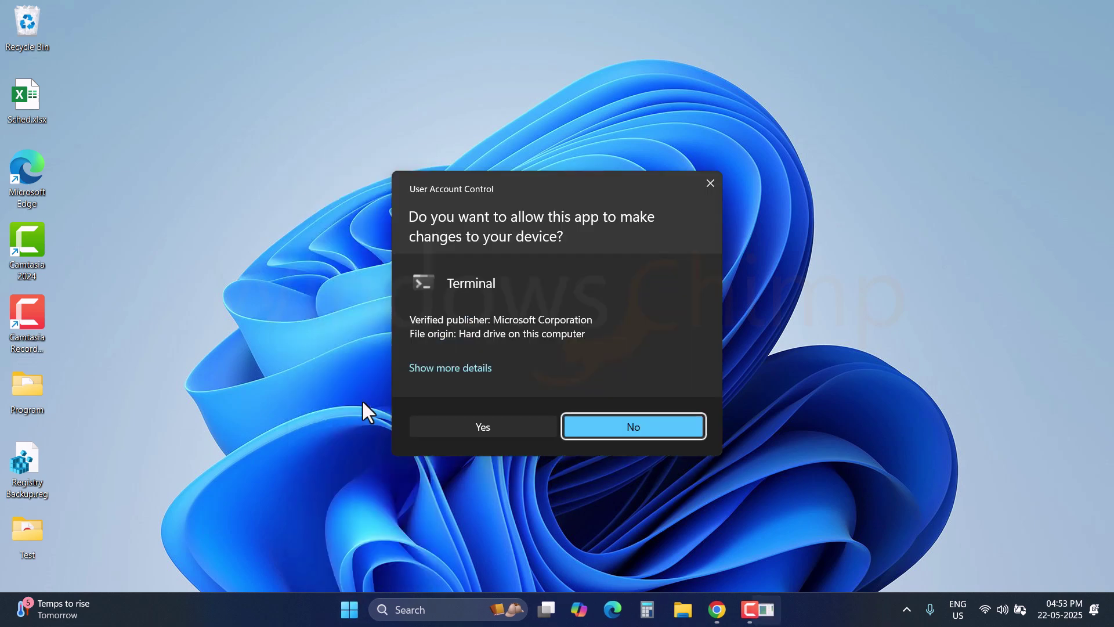
pyautogui.click(490, 426)
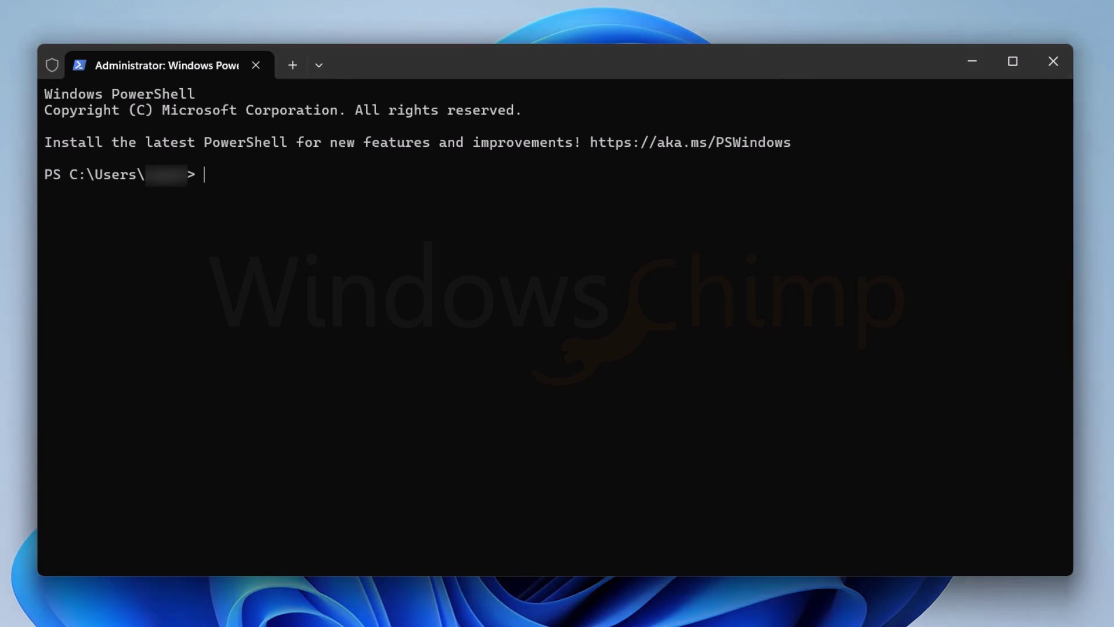
pyautogui.write('Get-AppxPackage MicrosoftCorporationII.WindowsSubsystemForLinux | Remove-AppxPackage')
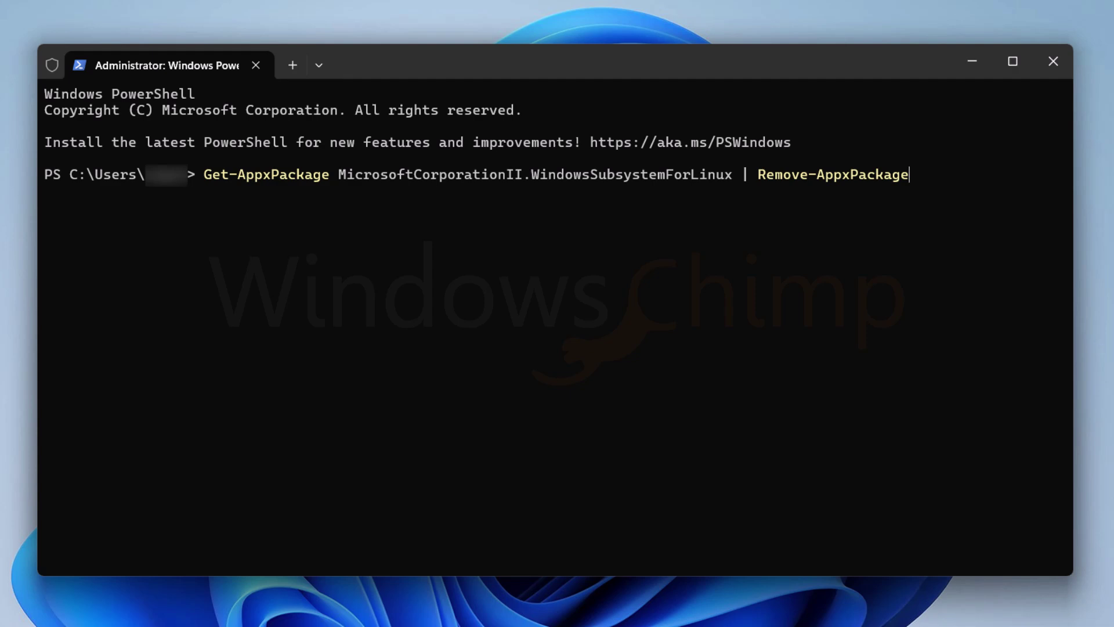
pyautogui.press('Return')
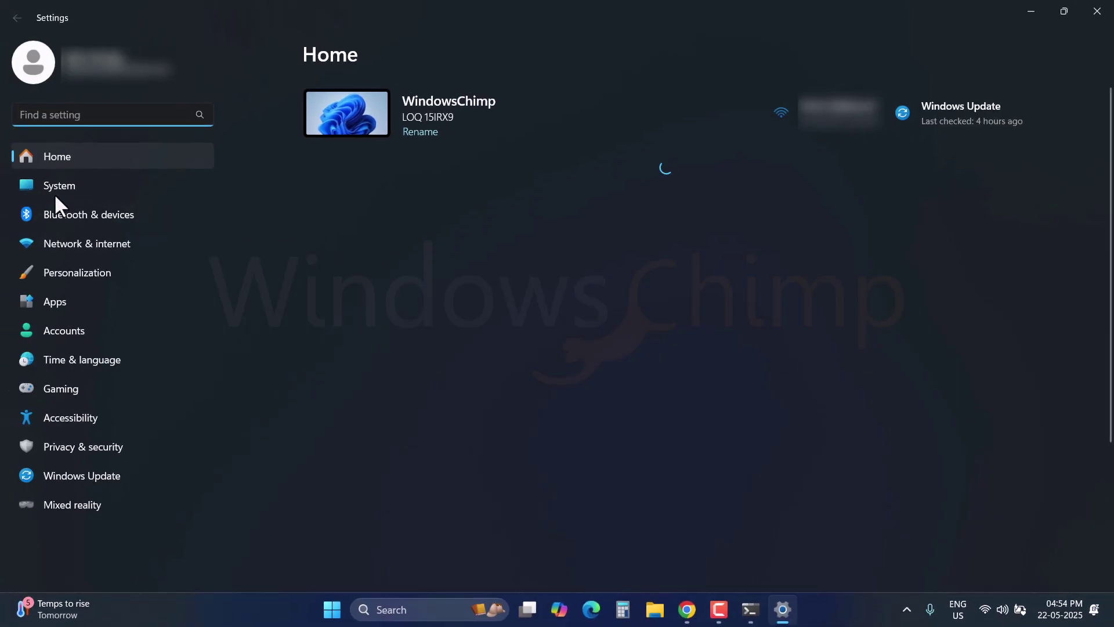
# Go to System > System components in Settings.
pyautogui.click(53, 189)
pyautogui.scroll(-10, 509, 416)
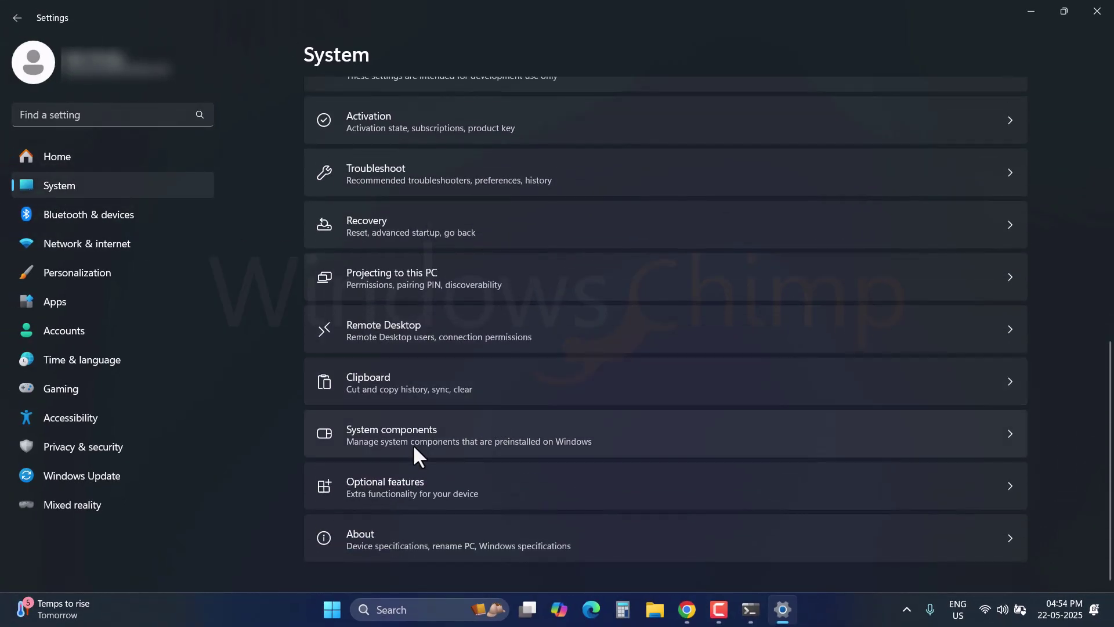
pyautogui.click(413, 444)
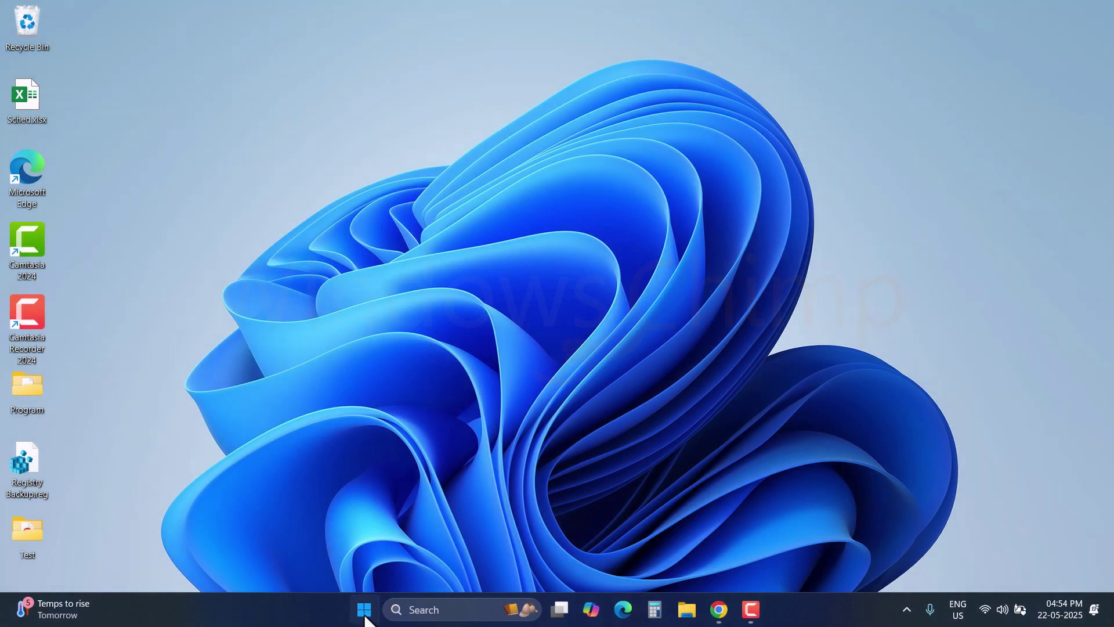
# Reopen Settings and go to System > Optional features, scrolling down to More Windows features.
pyautogui.click(366, 619)
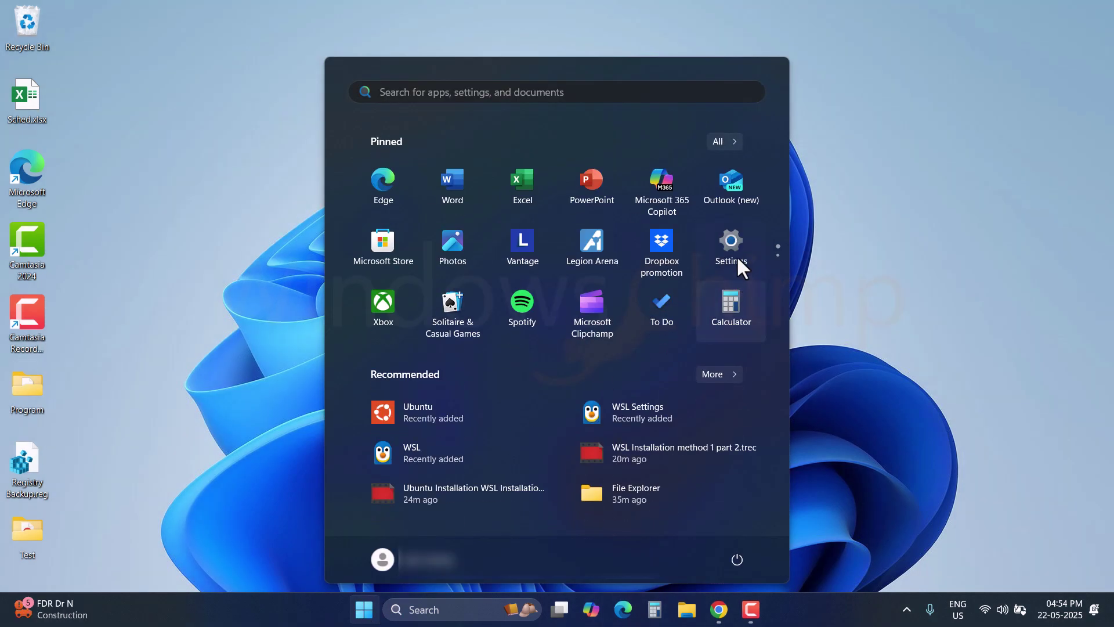
pyautogui.click(735, 251)
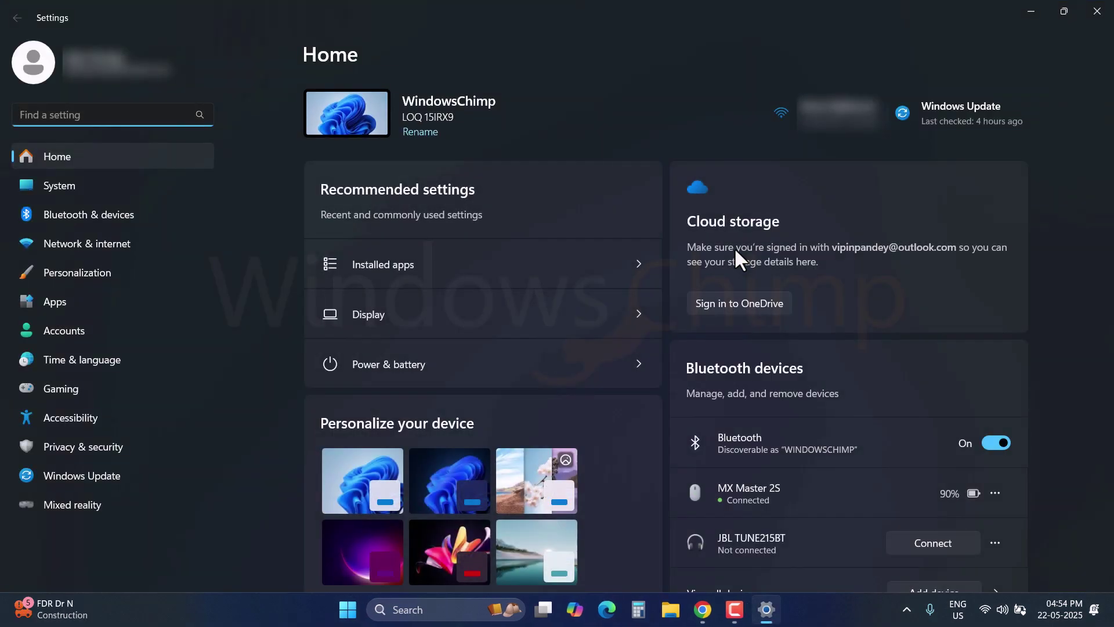
pyautogui.click(87, 184)
pyautogui.scroll(-2, 640, 399)
pyautogui.scroll(-5, 641, 400)
pyautogui.click(479, 490)
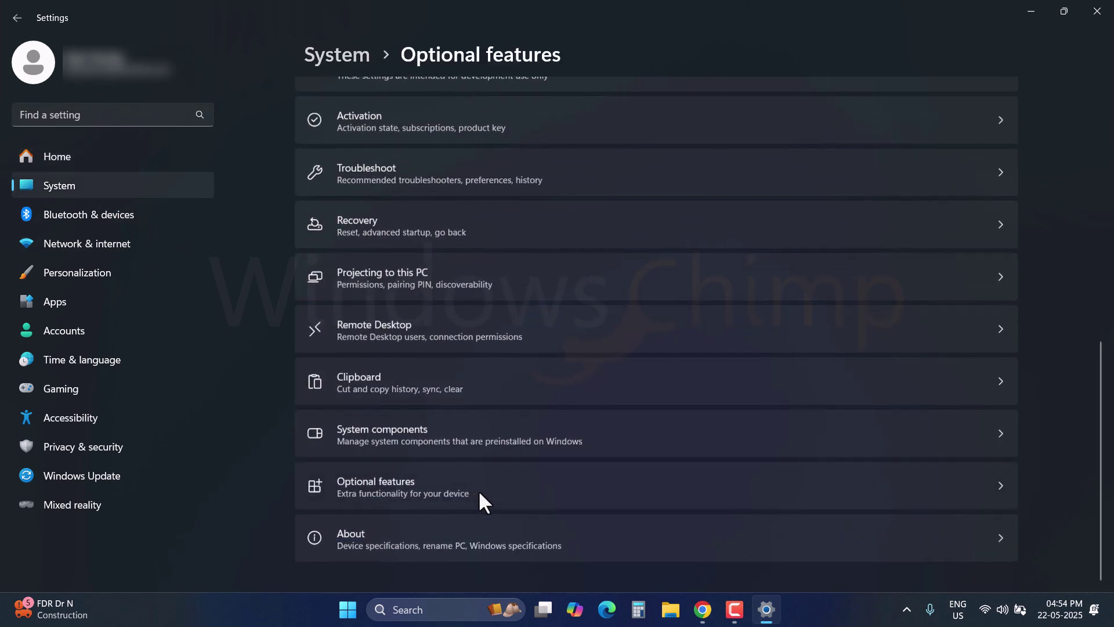
pyautogui.scroll(-8, 505, 377)
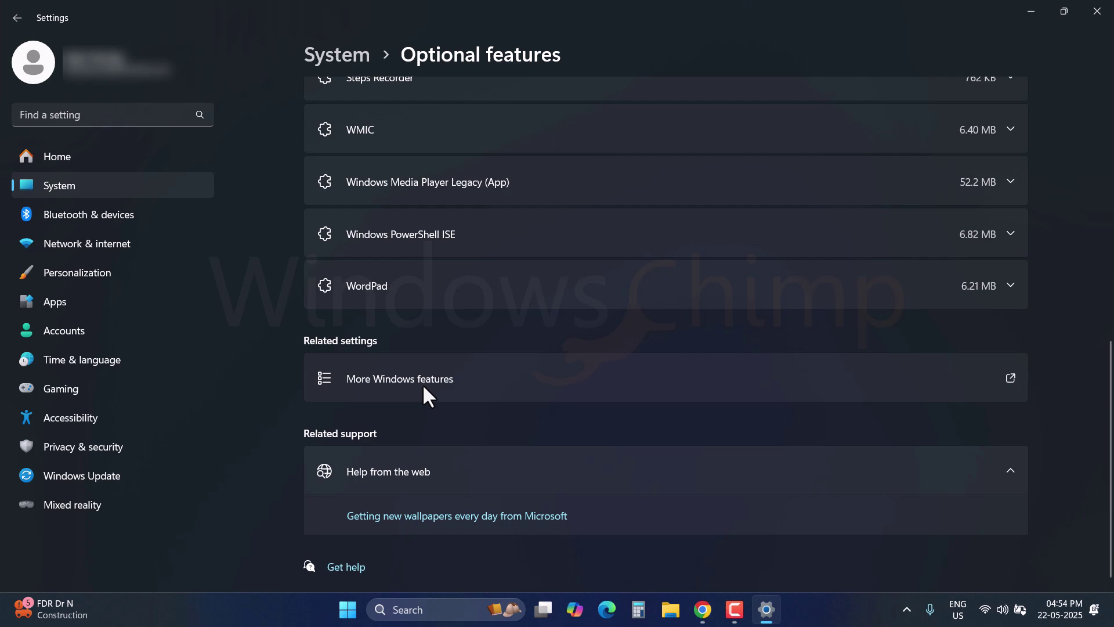
# In More Windows features, clear Windows Subsystem for Linux and Windows Hypervisor Platform, then confirm with OK.
pyautogui.click(467, 388)
pyautogui.scroll(-4, 482, 371)
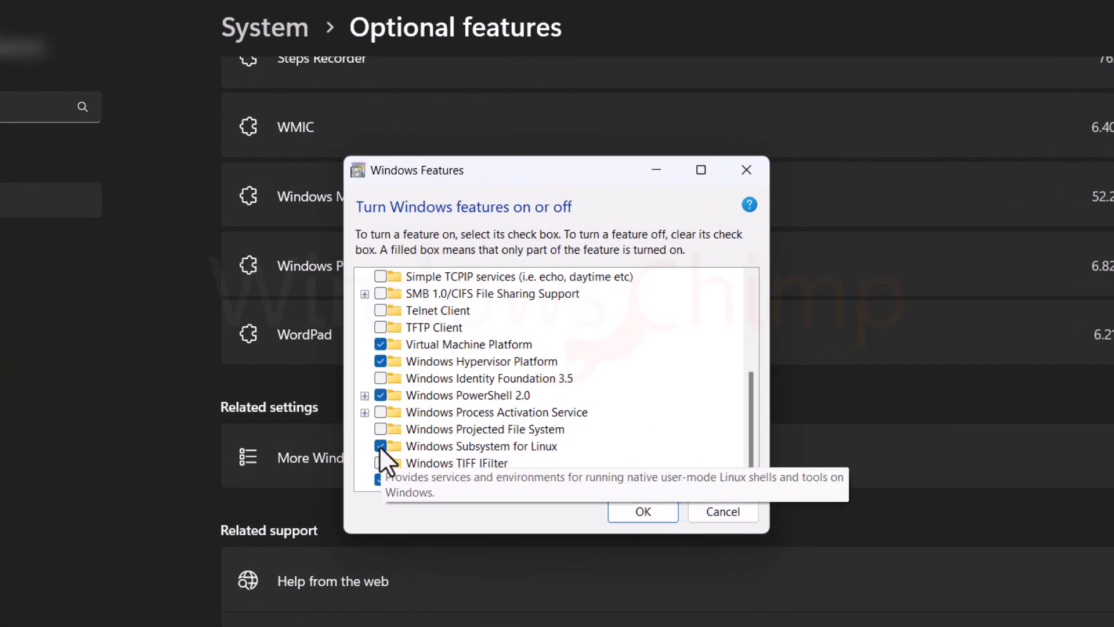
pyautogui.click(380, 446)
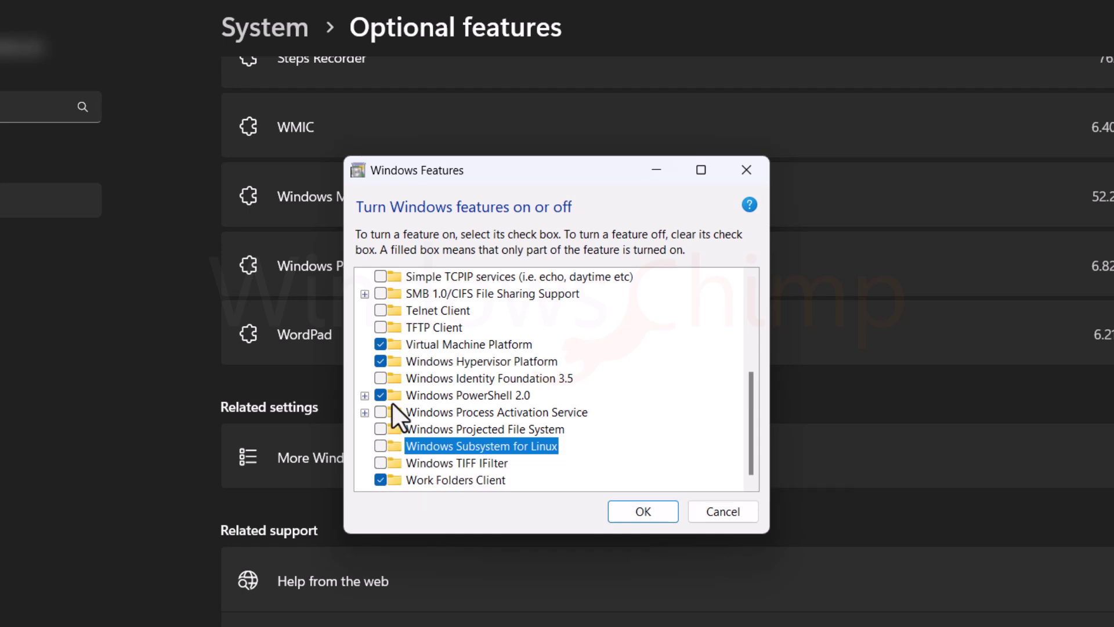
pyautogui.click(378, 361)
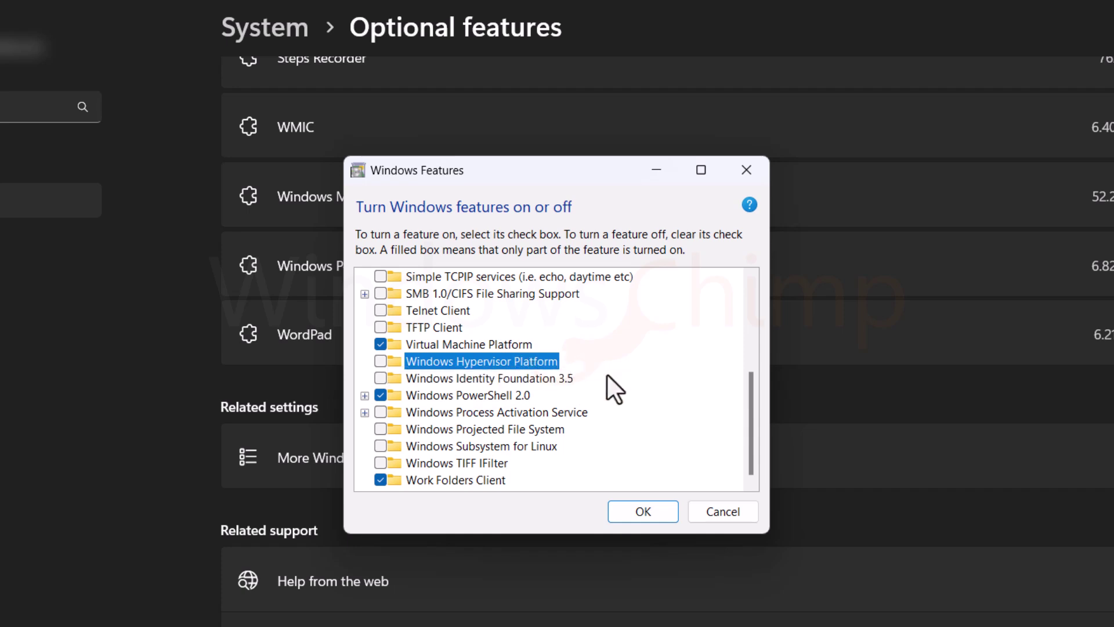
pyautogui.click(637, 512)
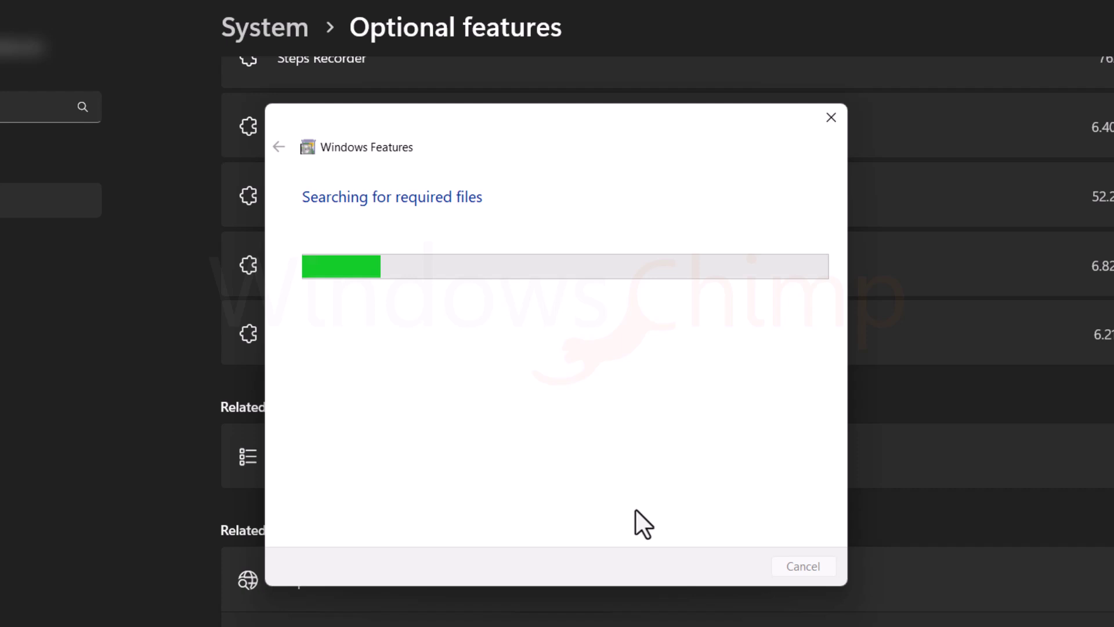